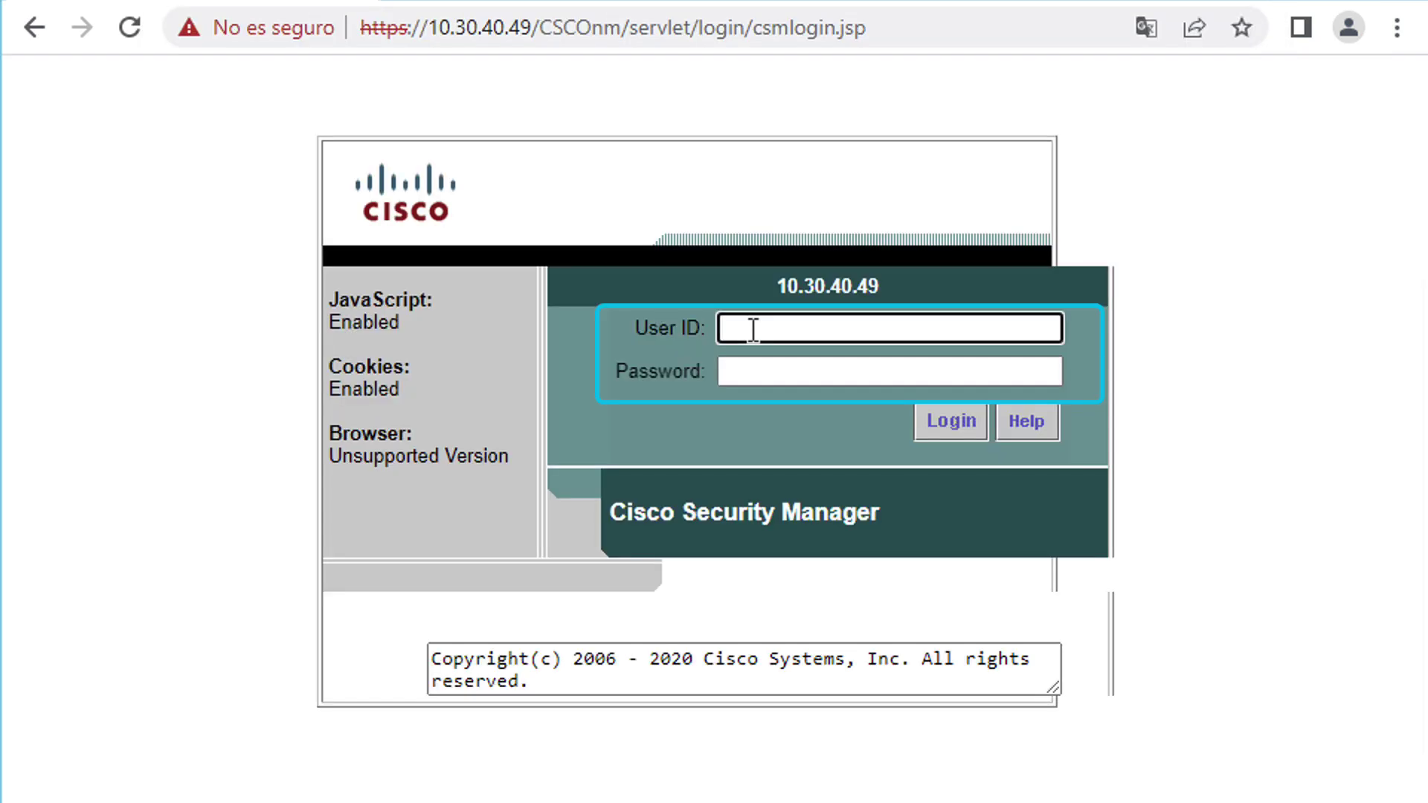
- Log in with the administrator account and go to Server > Backup in Server Administration
text(admin)
key(Tab)
text(ad)
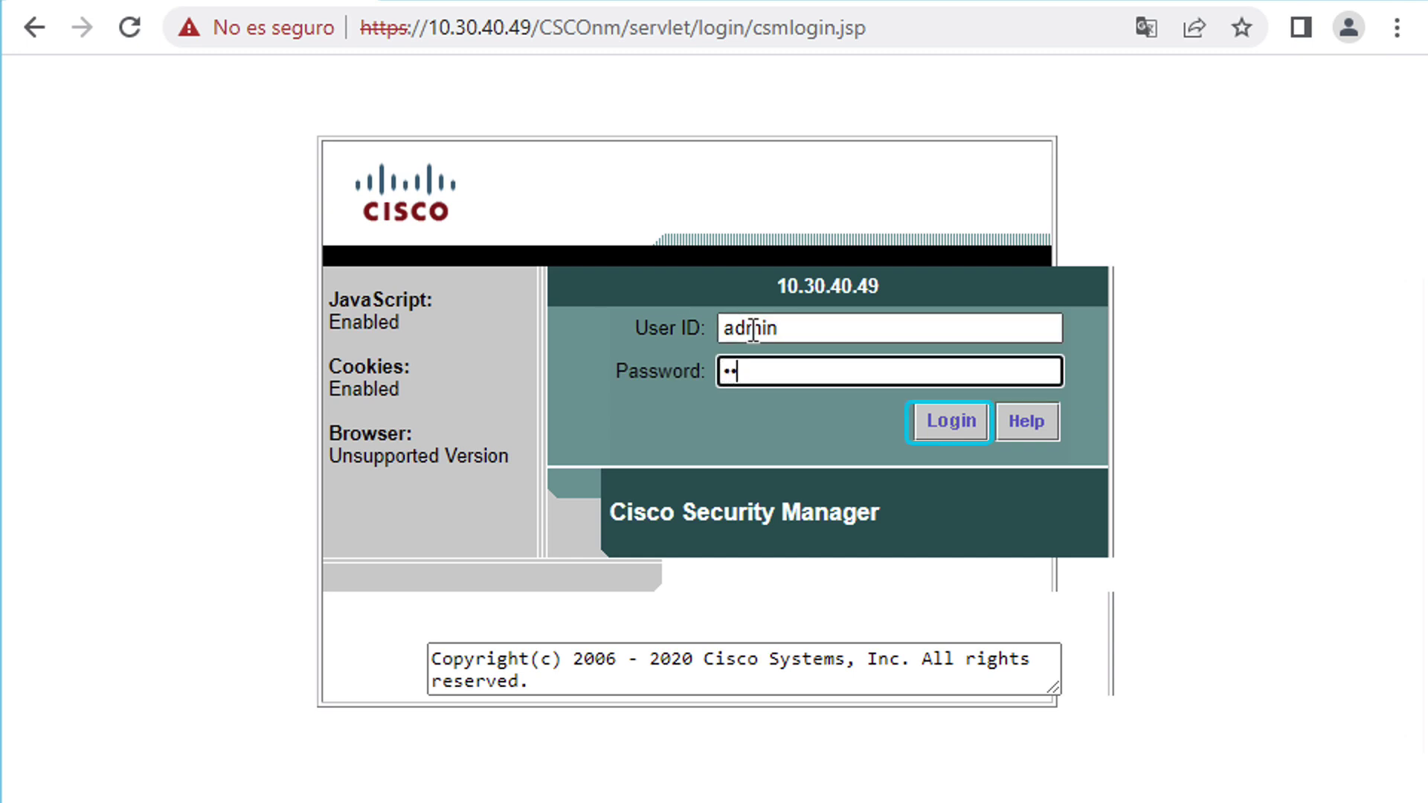
text(*******)
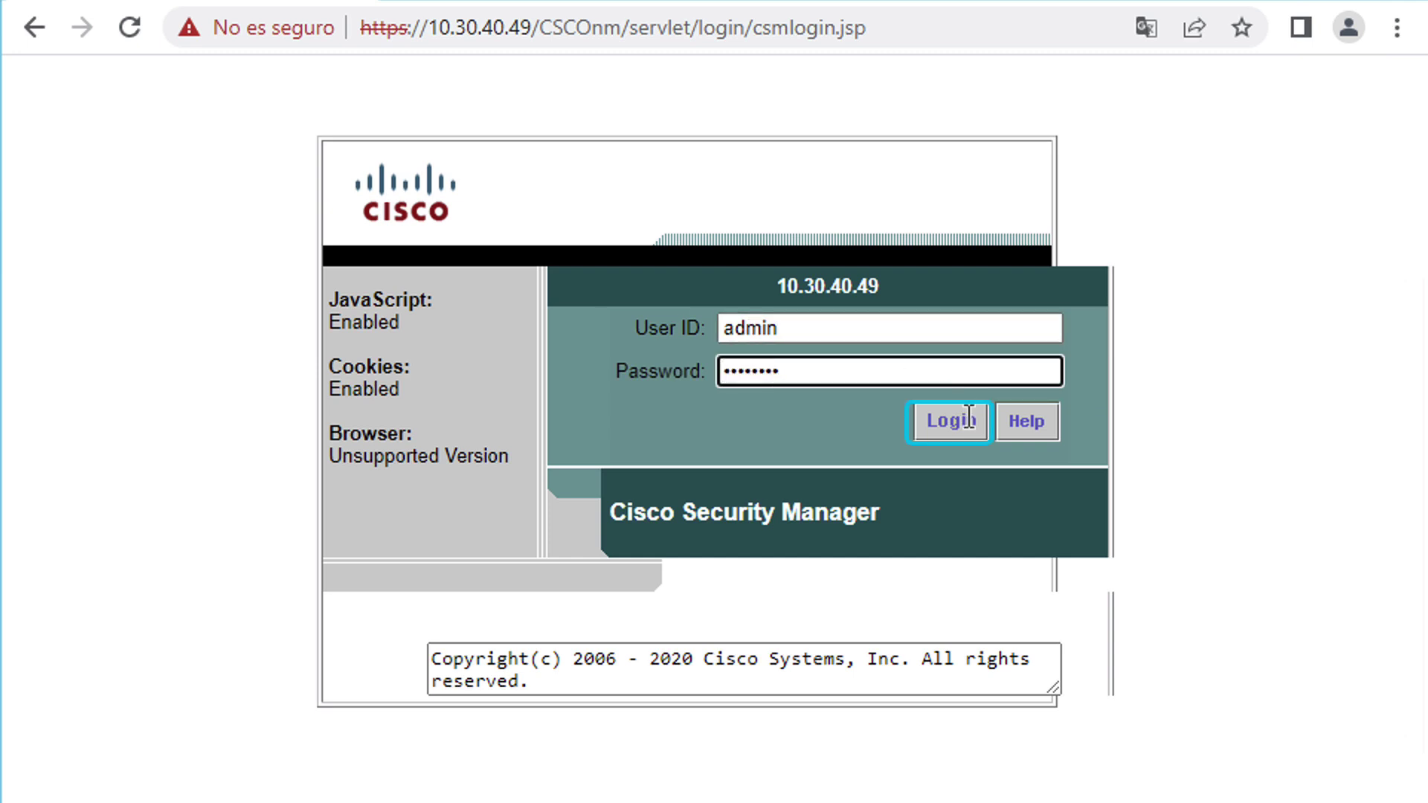
click(953, 422)
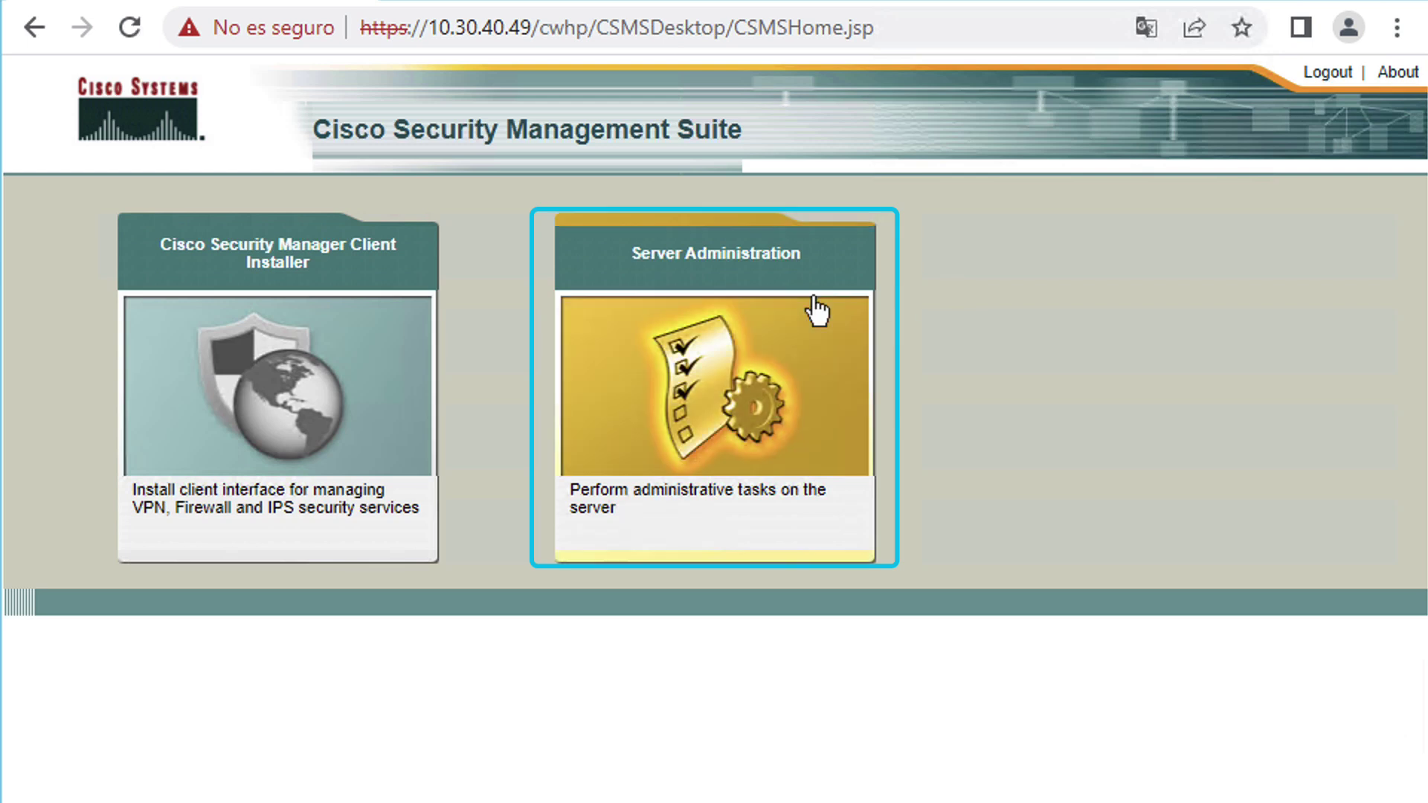
click(715, 362)
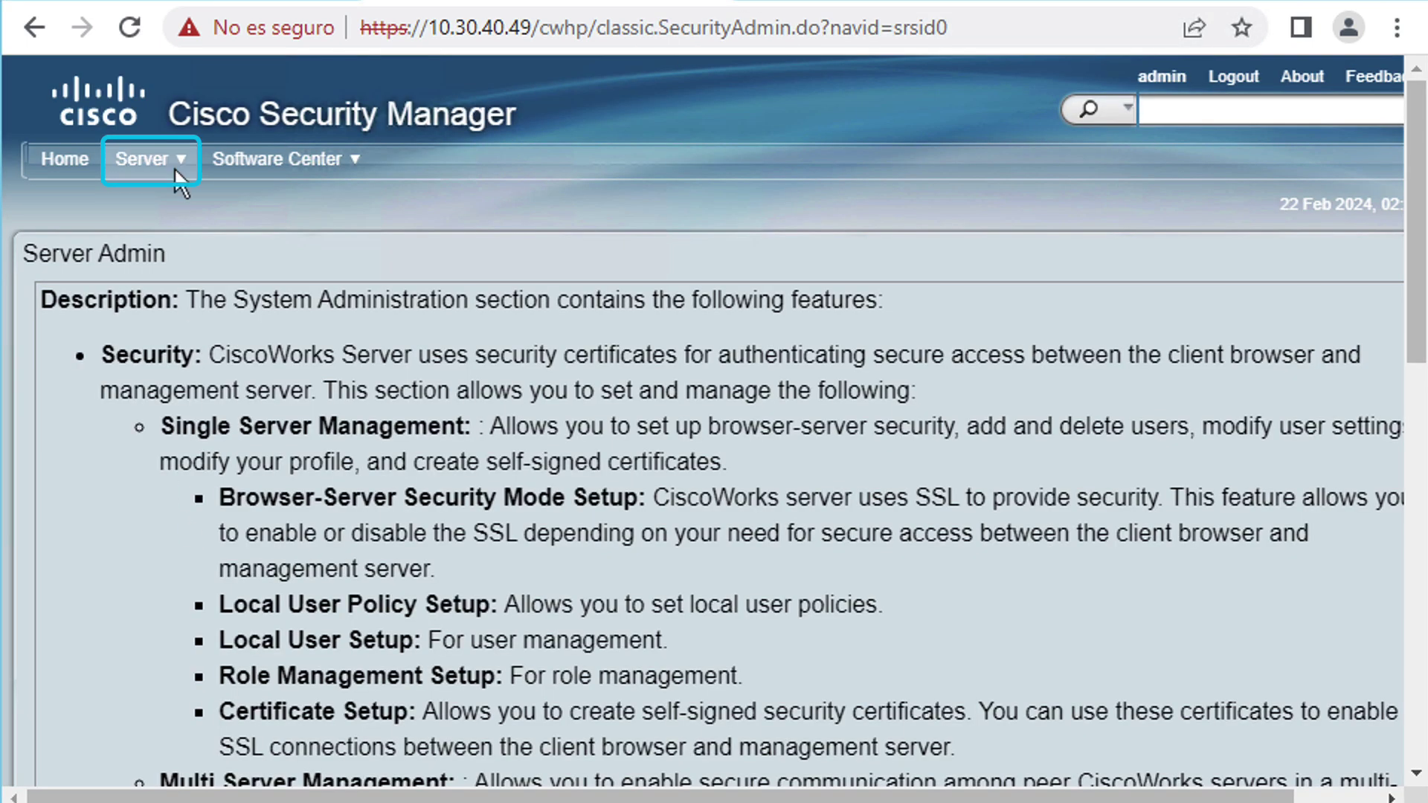
click(174, 168)
- Set the backup job's directory to C:/psu_download/
click(187, 522)
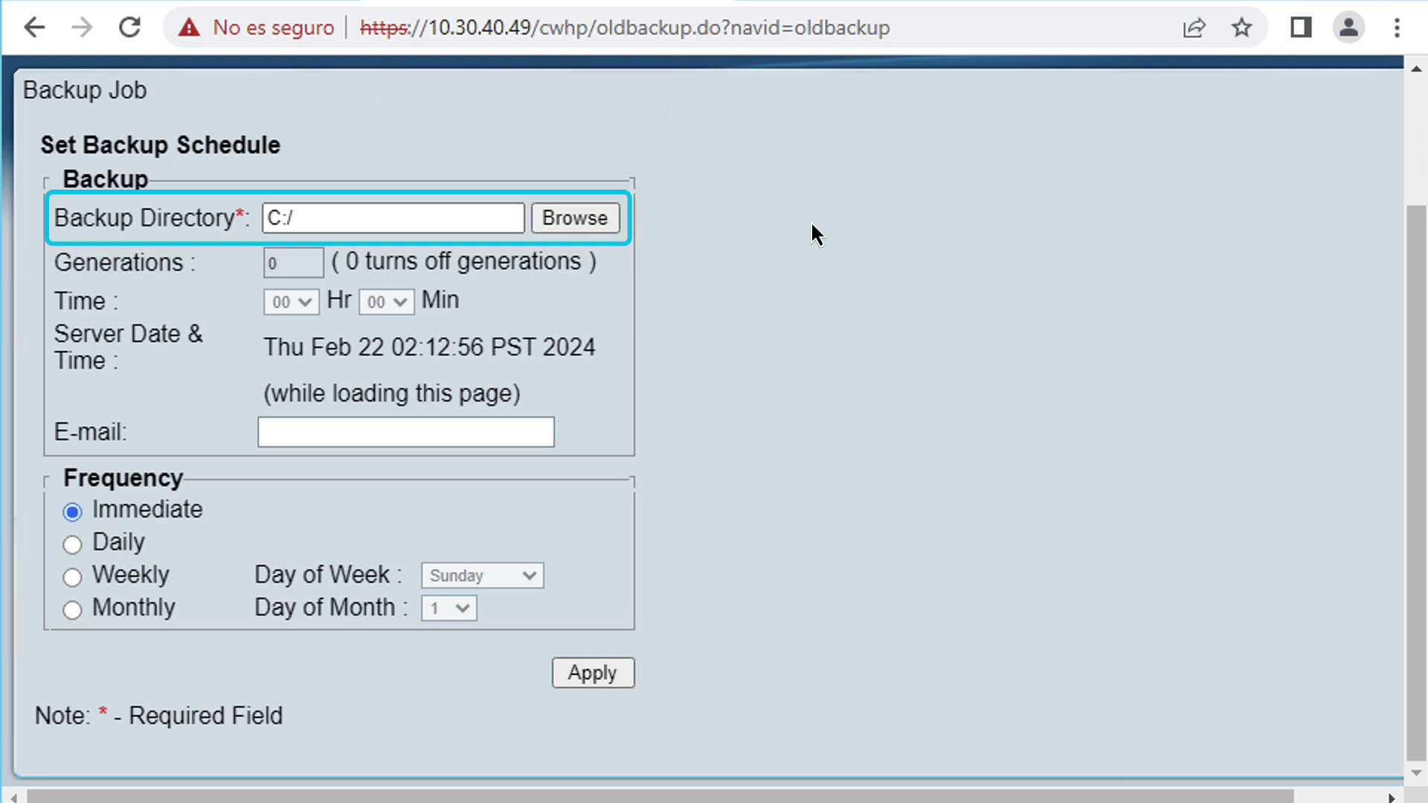
click(604, 212)
double_click(930, 423)
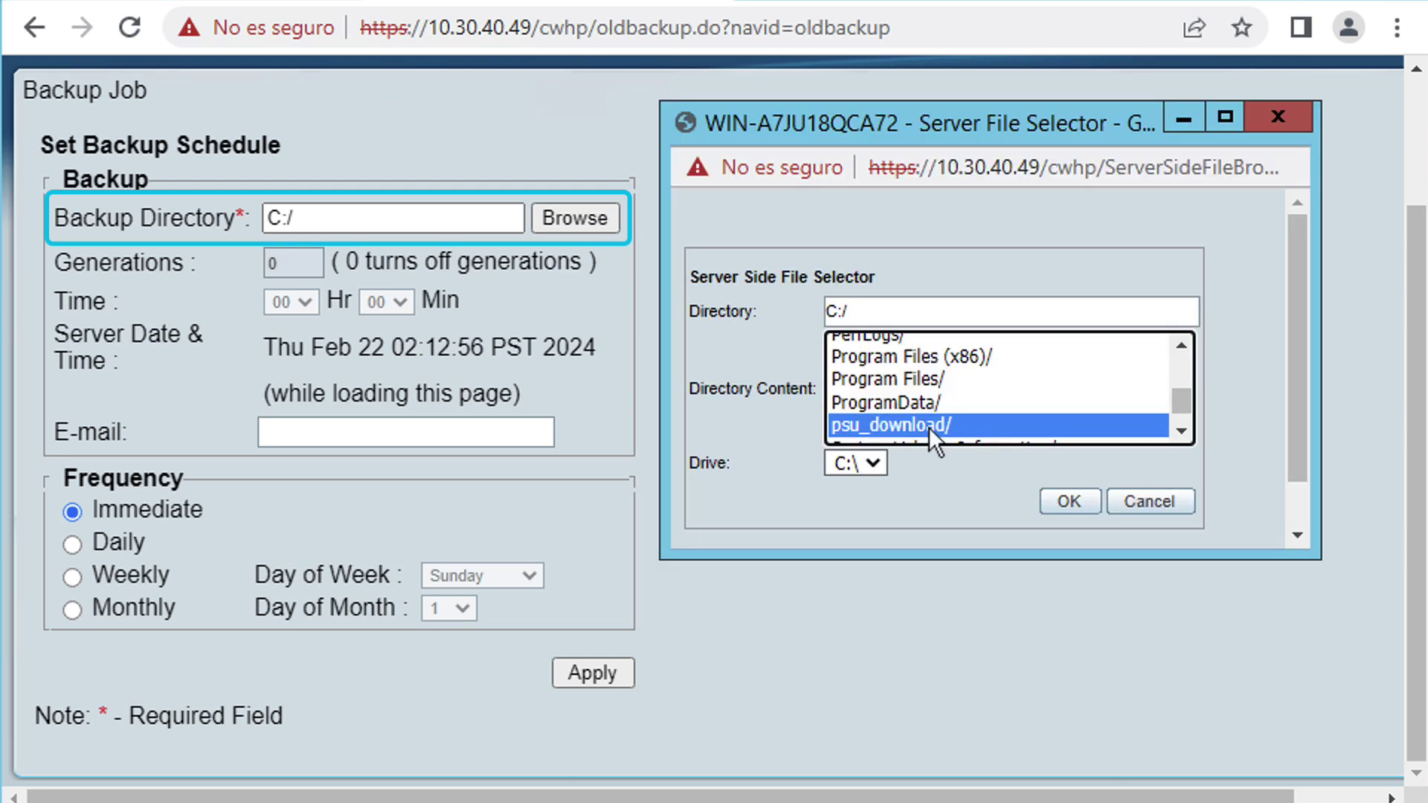
click(1069, 502)
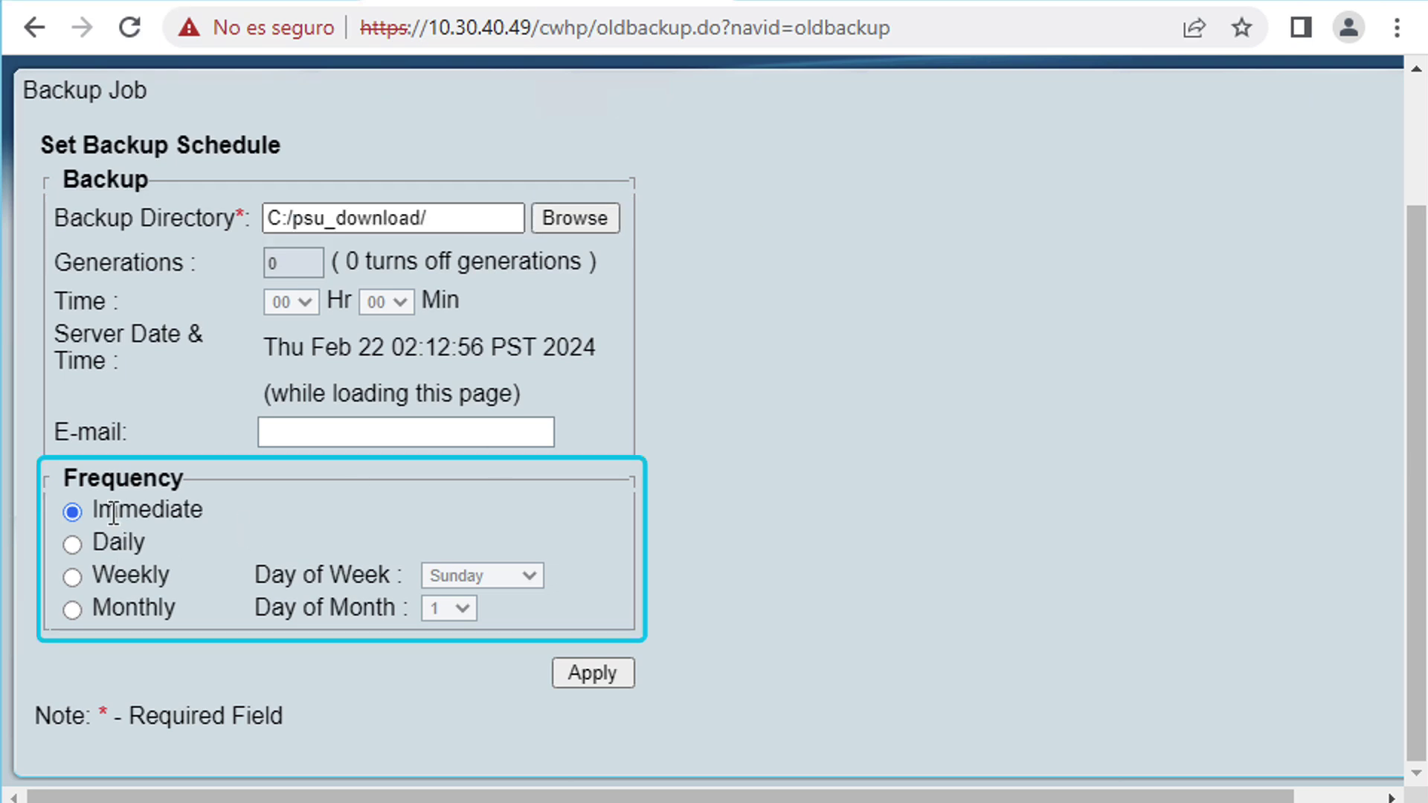
- Apply the Immediate backup and confirm the server-down warning to start it
drag(118, 509, 225, 509)
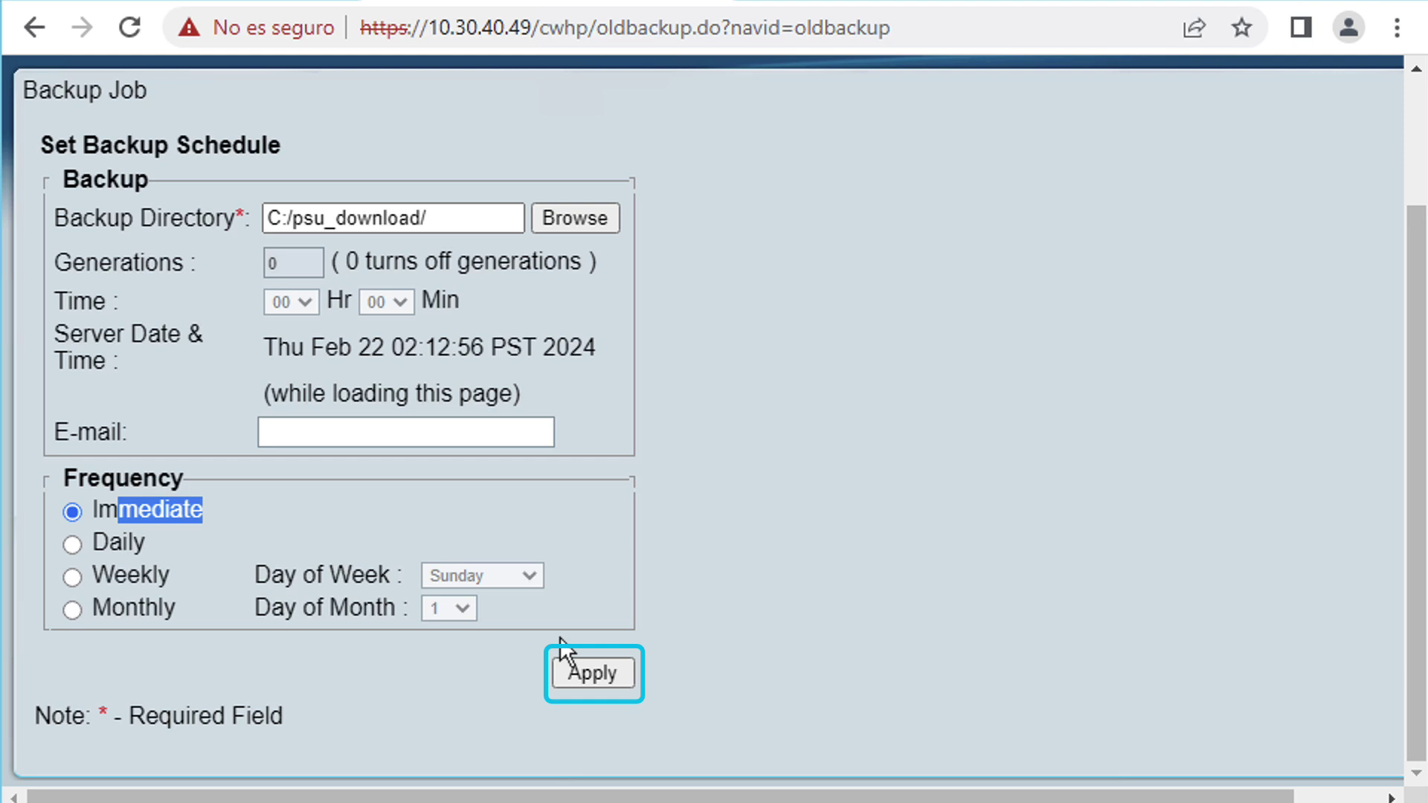
click(616, 670)
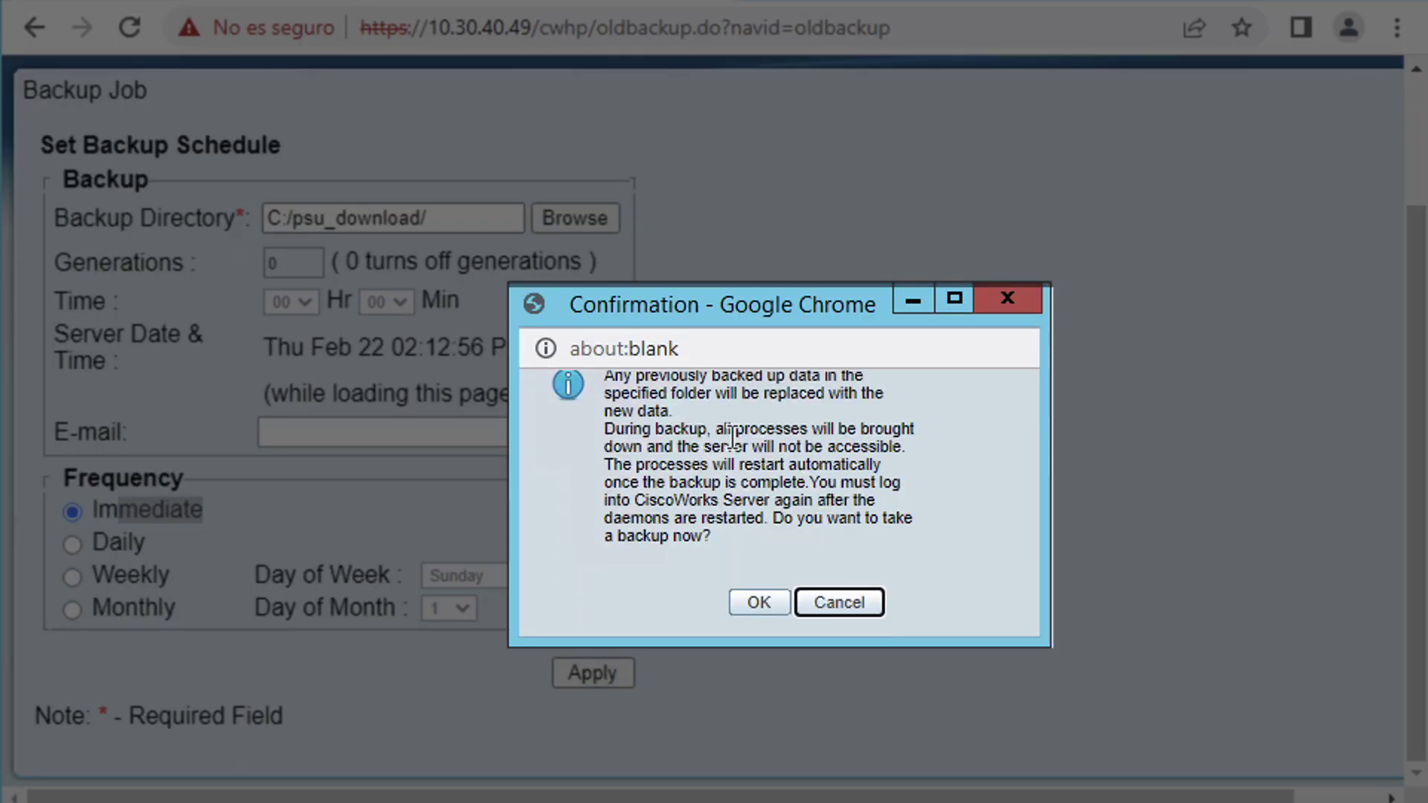
drag(706, 430, 835, 558)
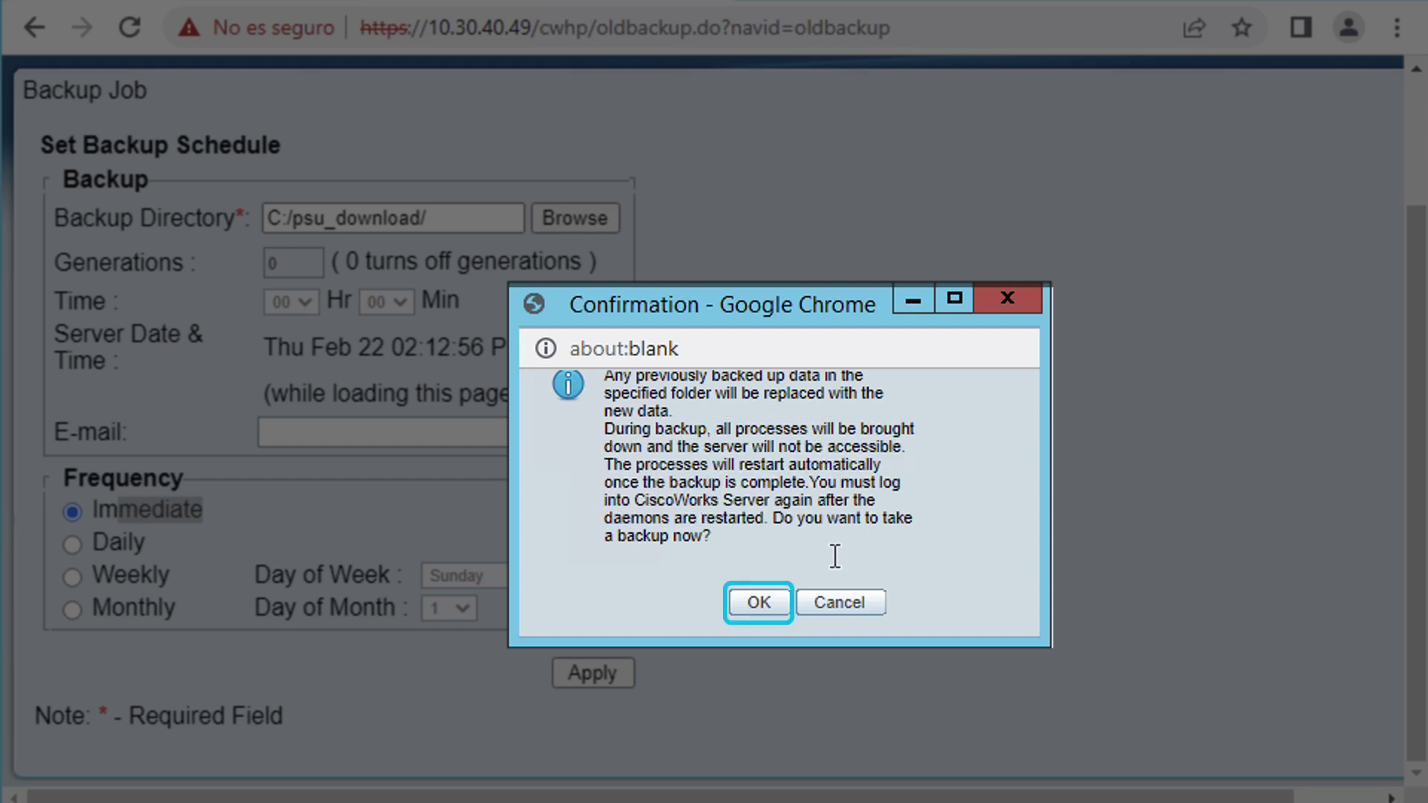
click(762, 604)
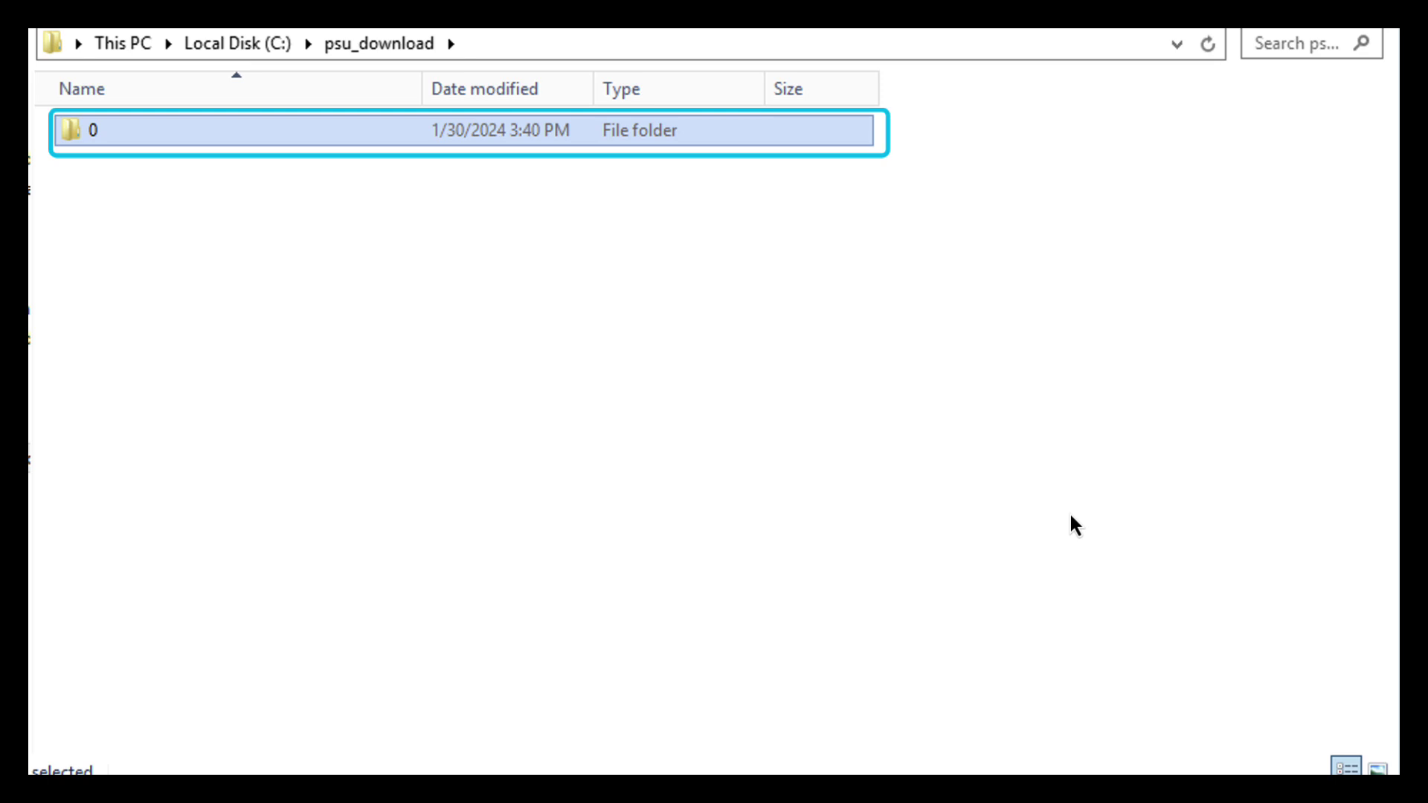
- Open backup folder 0, check cmf, rpt and vms, and view filebackup.tar's size in vms
double_click(285, 134)
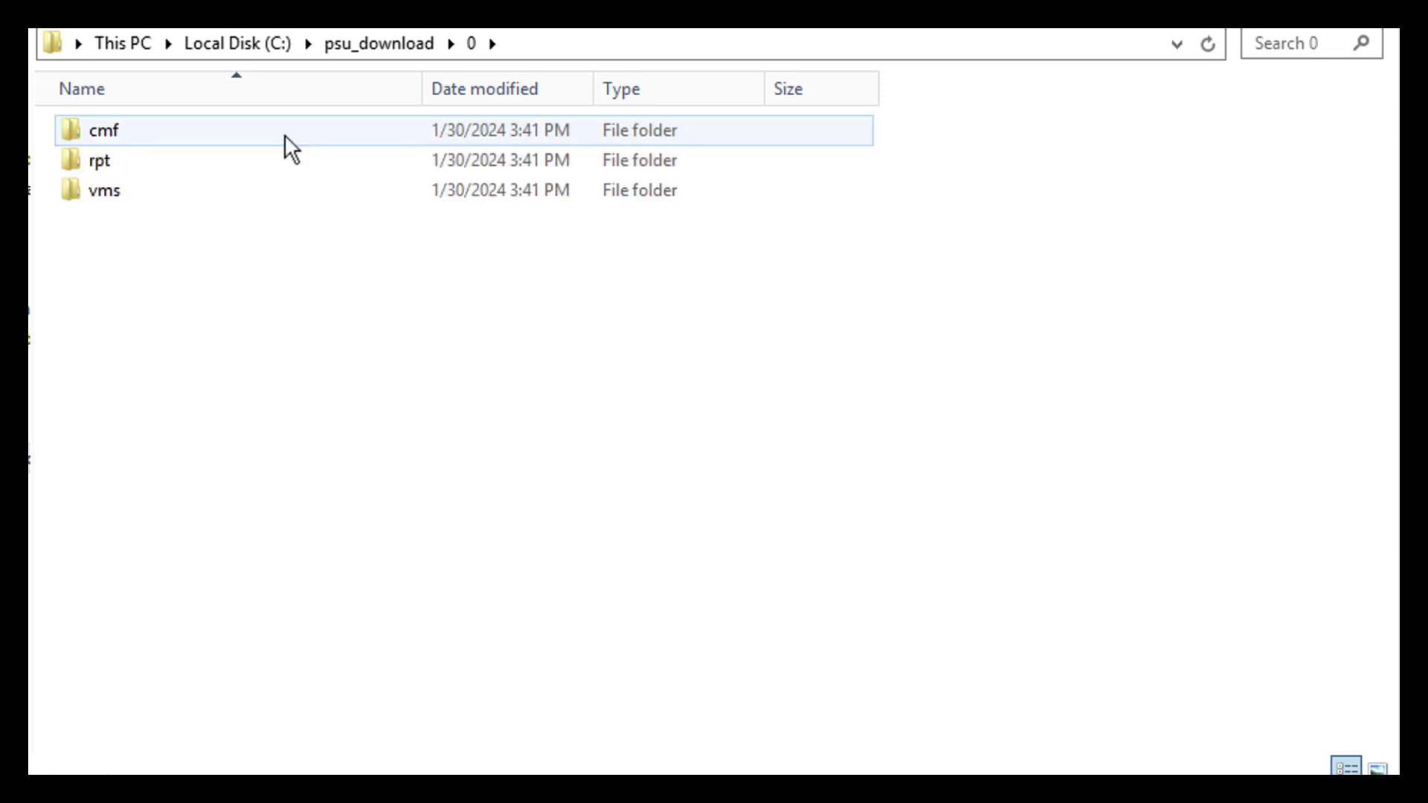
click(196, 130)
key(Down)
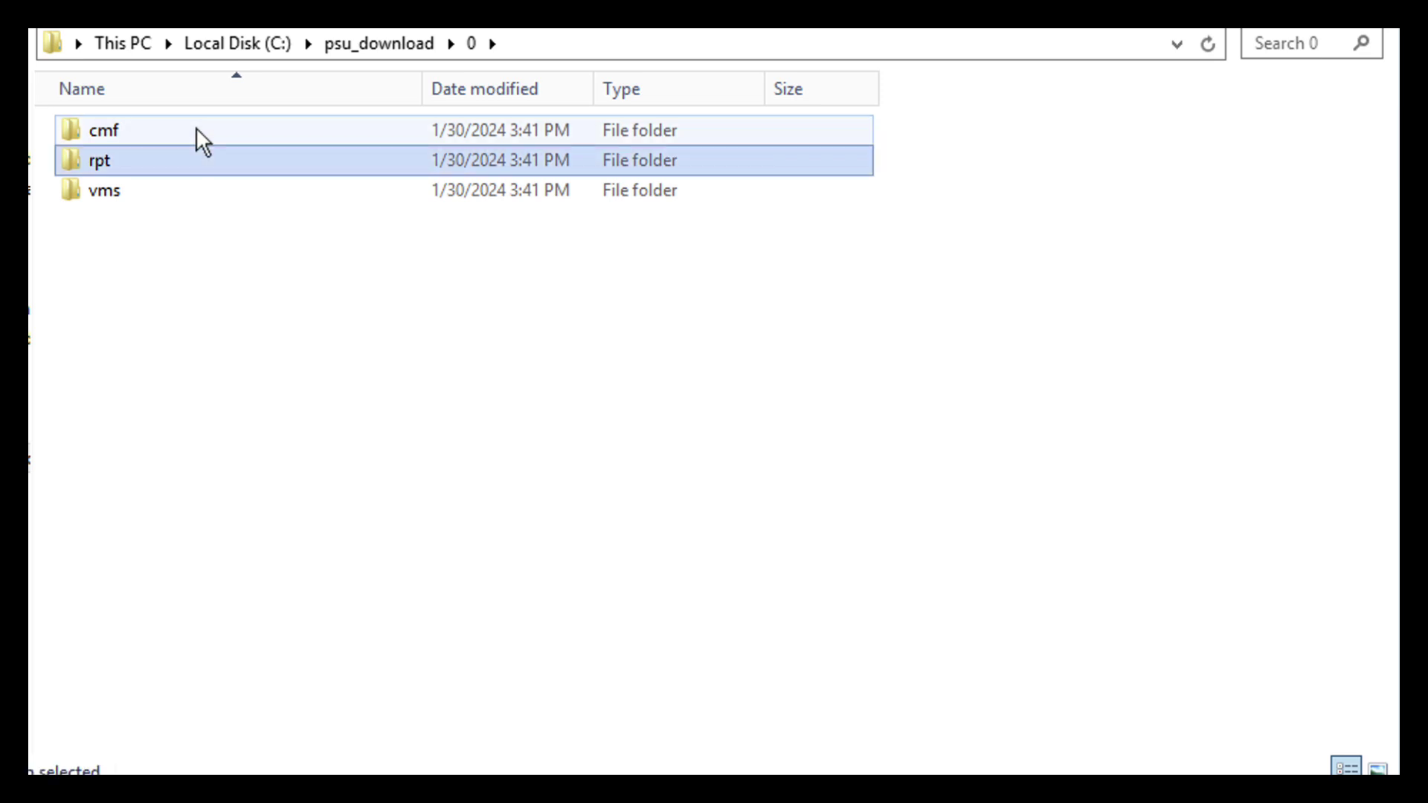
key(Down)
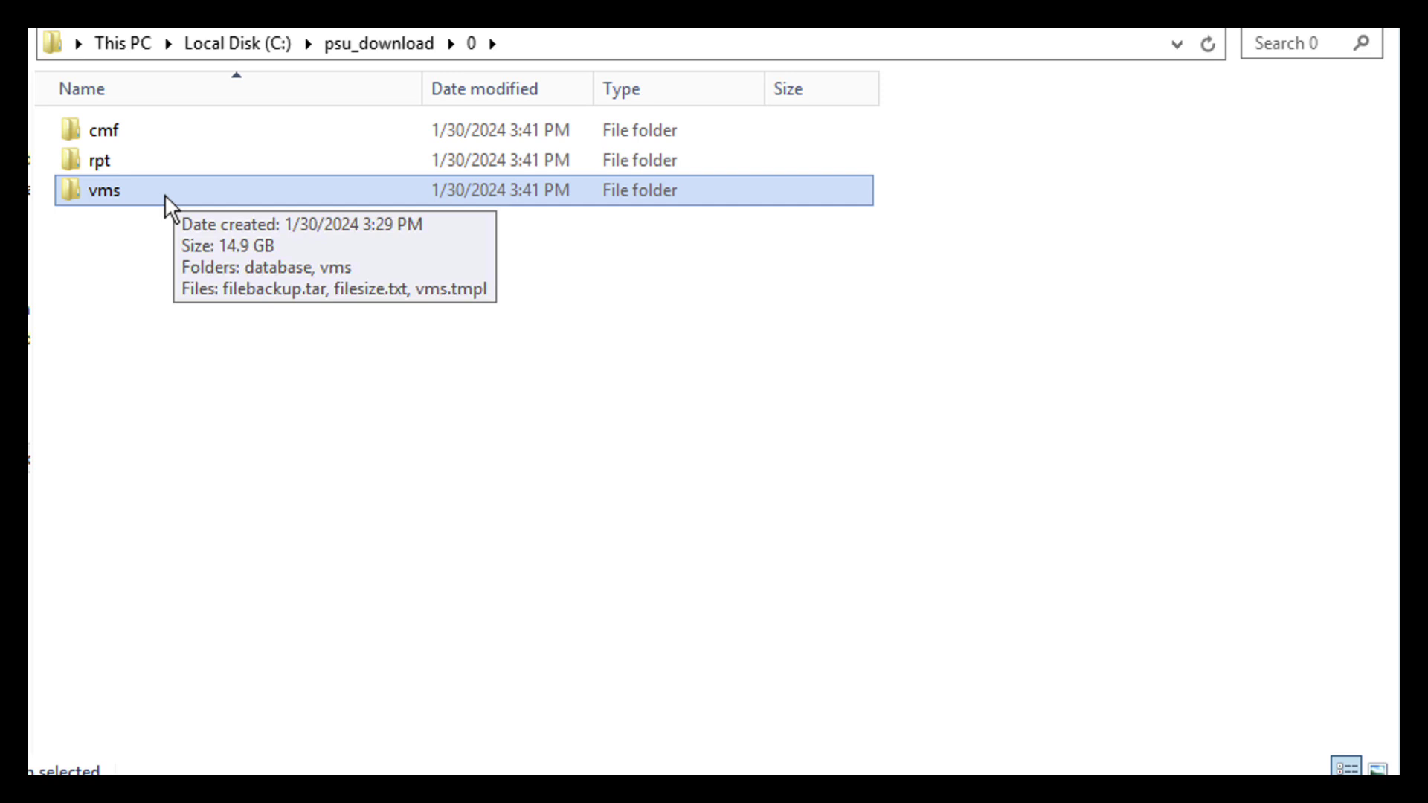
double_click(165, 195)
click(164, 194)
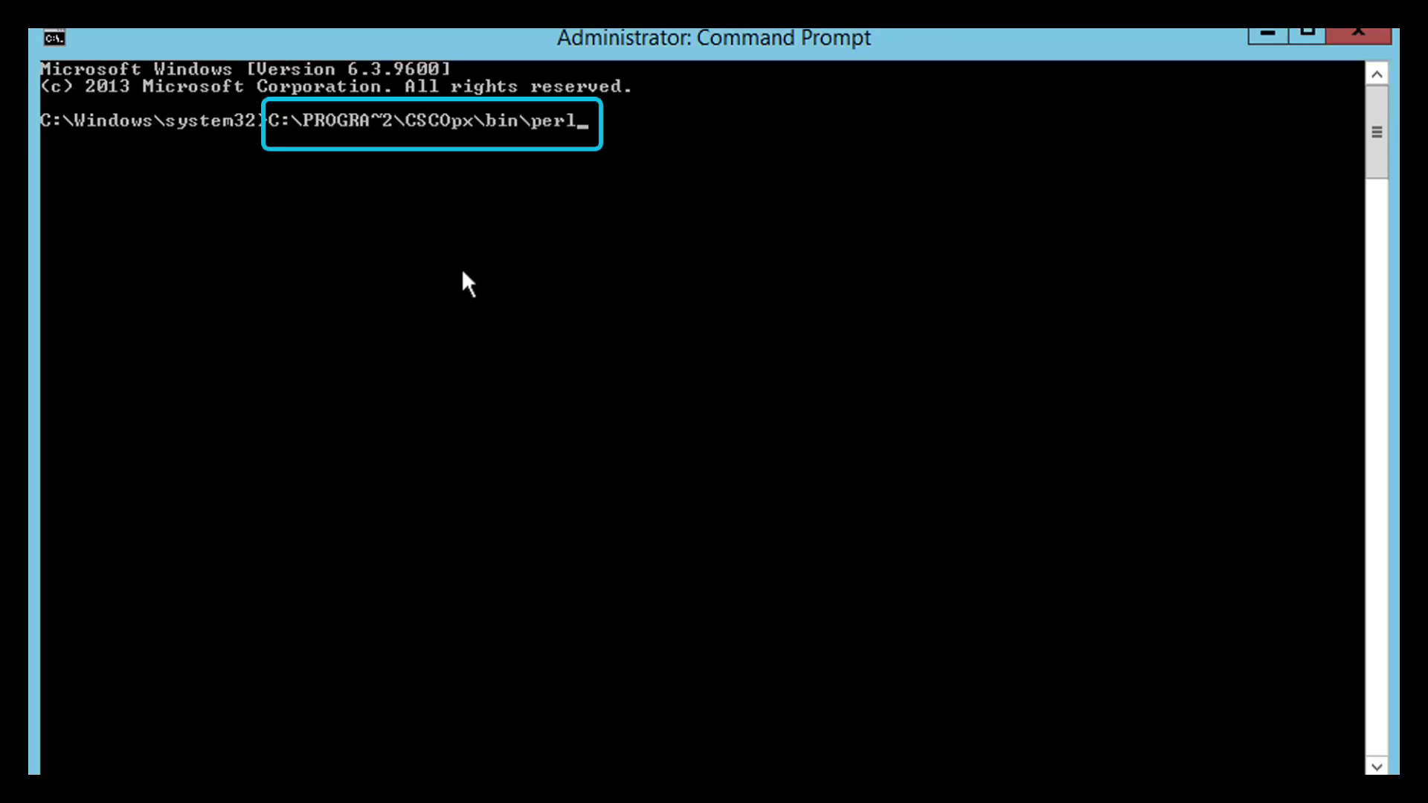
- Run backup.pl with destination C:\psu_download2 and '0 compress' from the command prompt
right_click(784, 249)
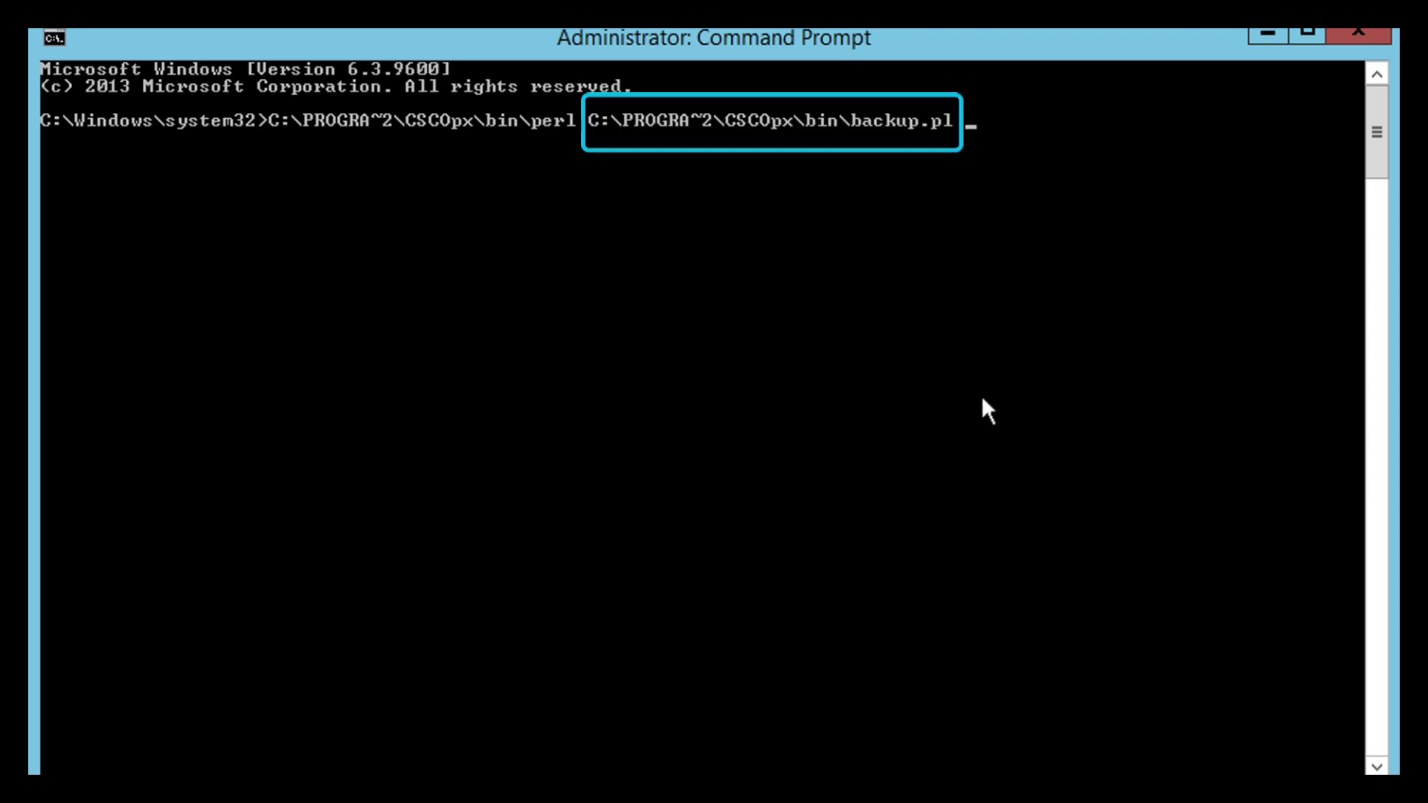
right_click(1151, 374)
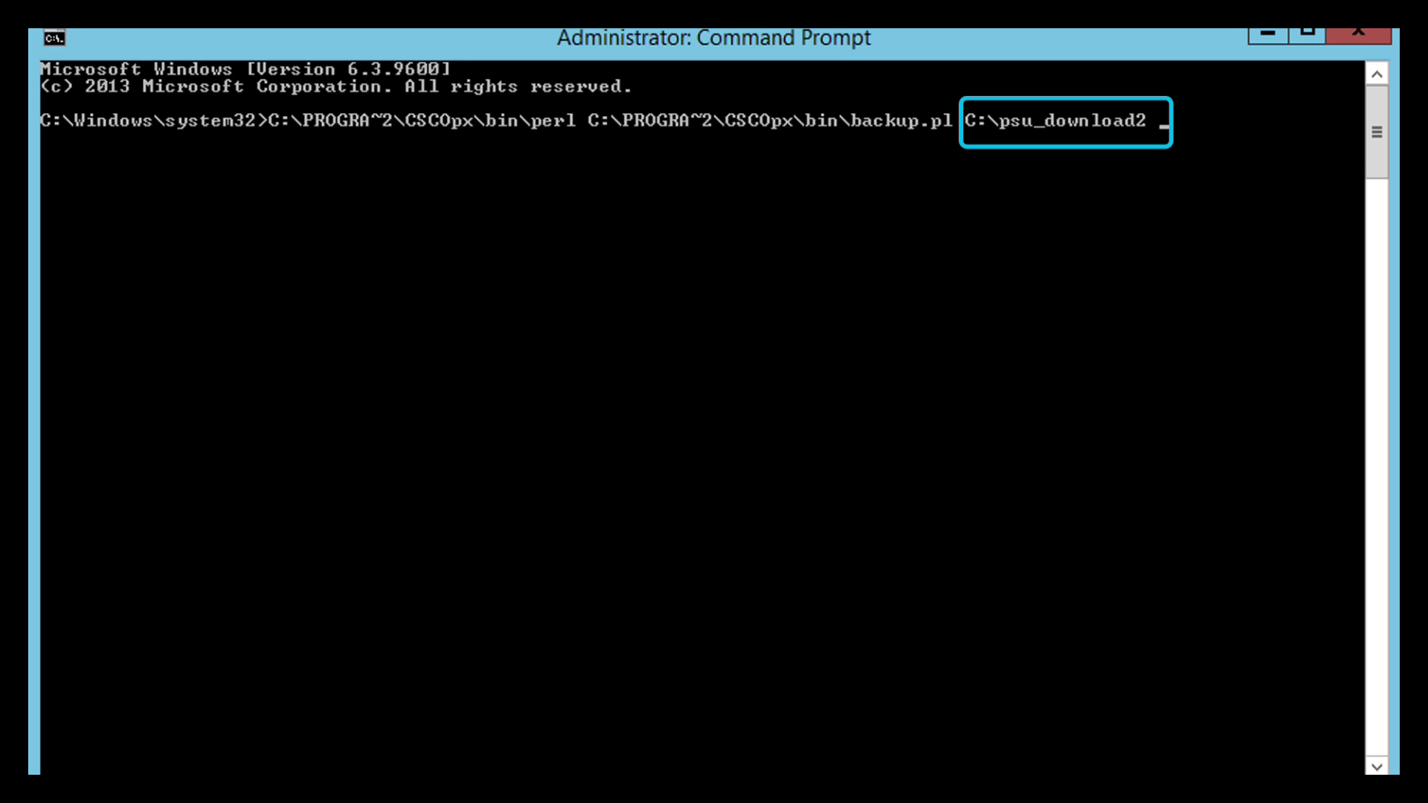
text(0 compre)
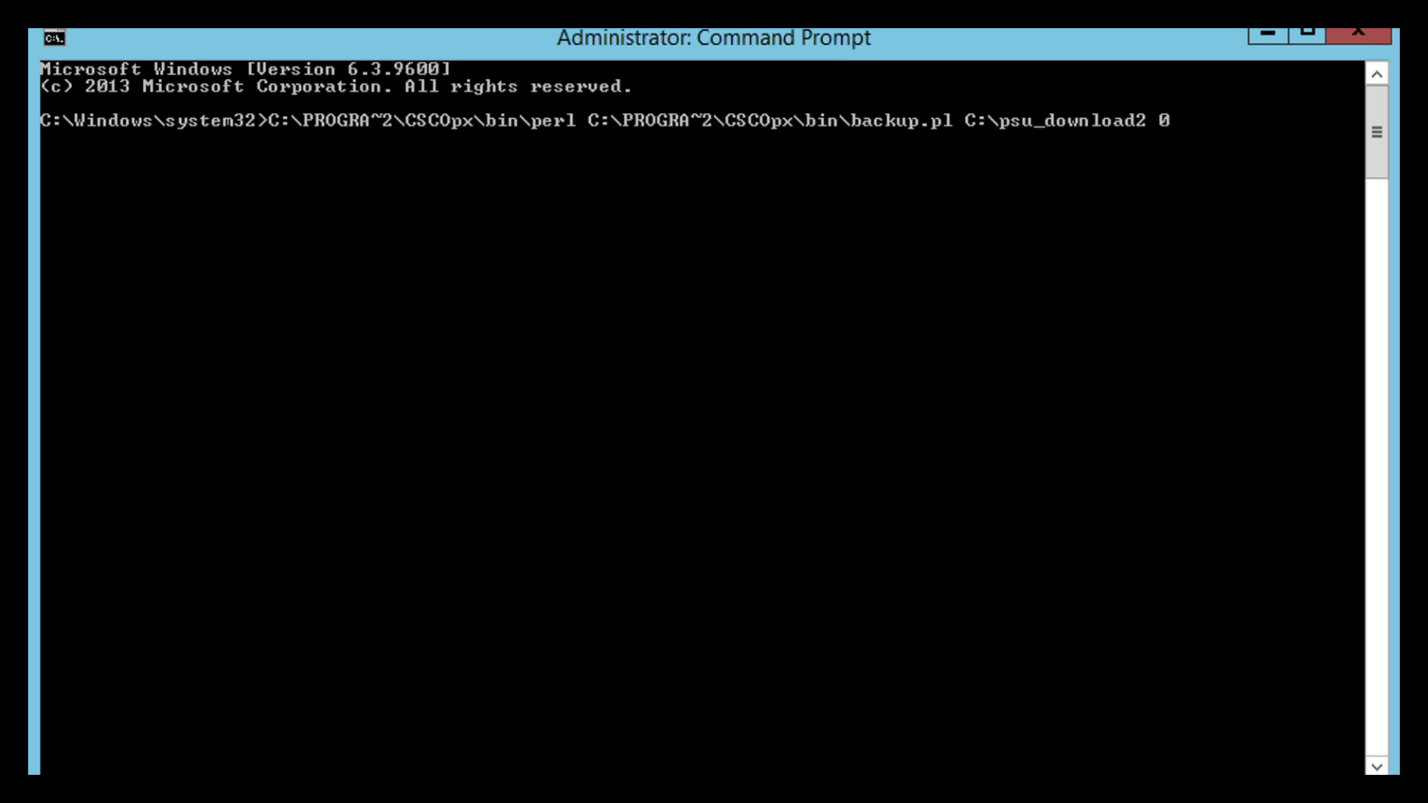
text(ss)
key(Return)
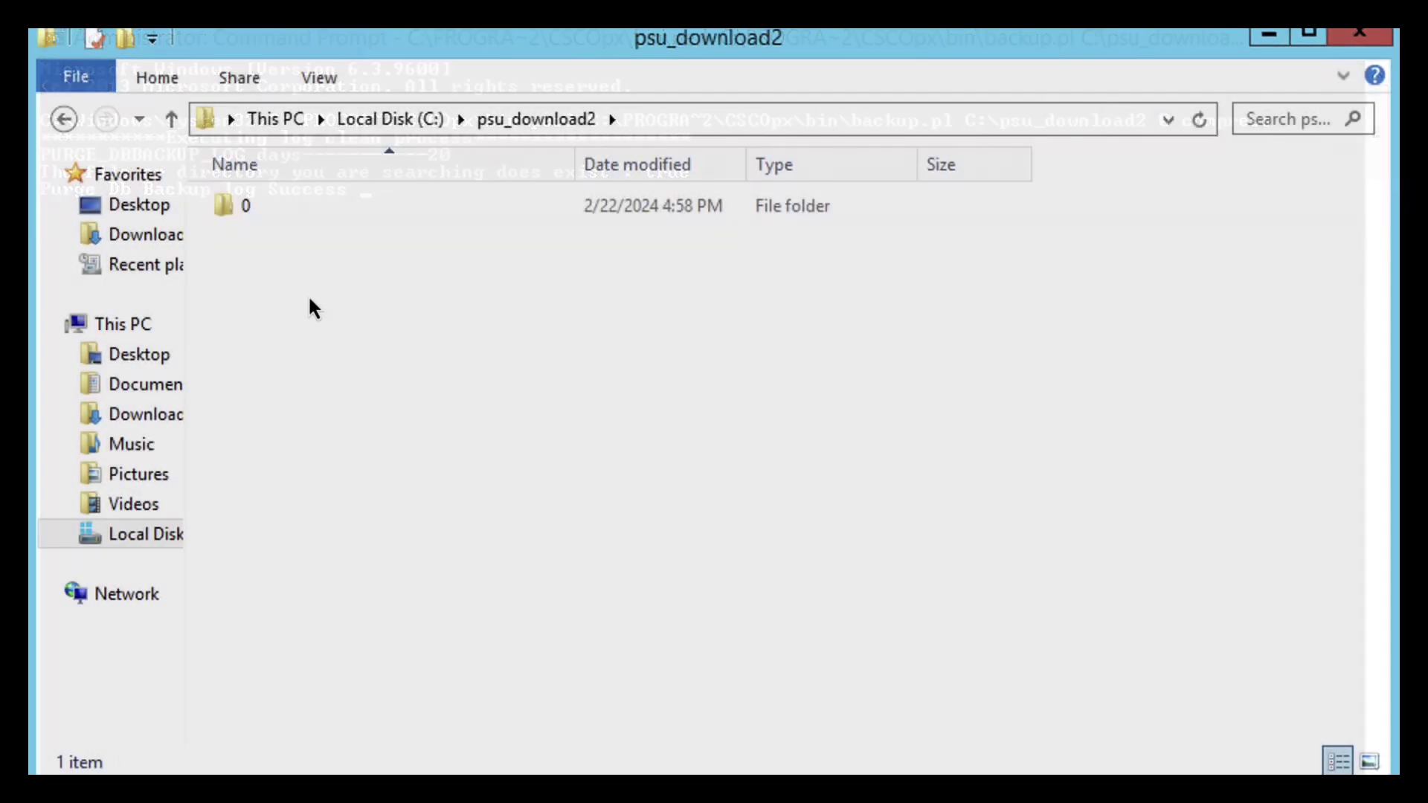
- Open psu_download2\0\vms and select filebackup.tar (14,860,355 KB) to check its size
double_click(360, 208)
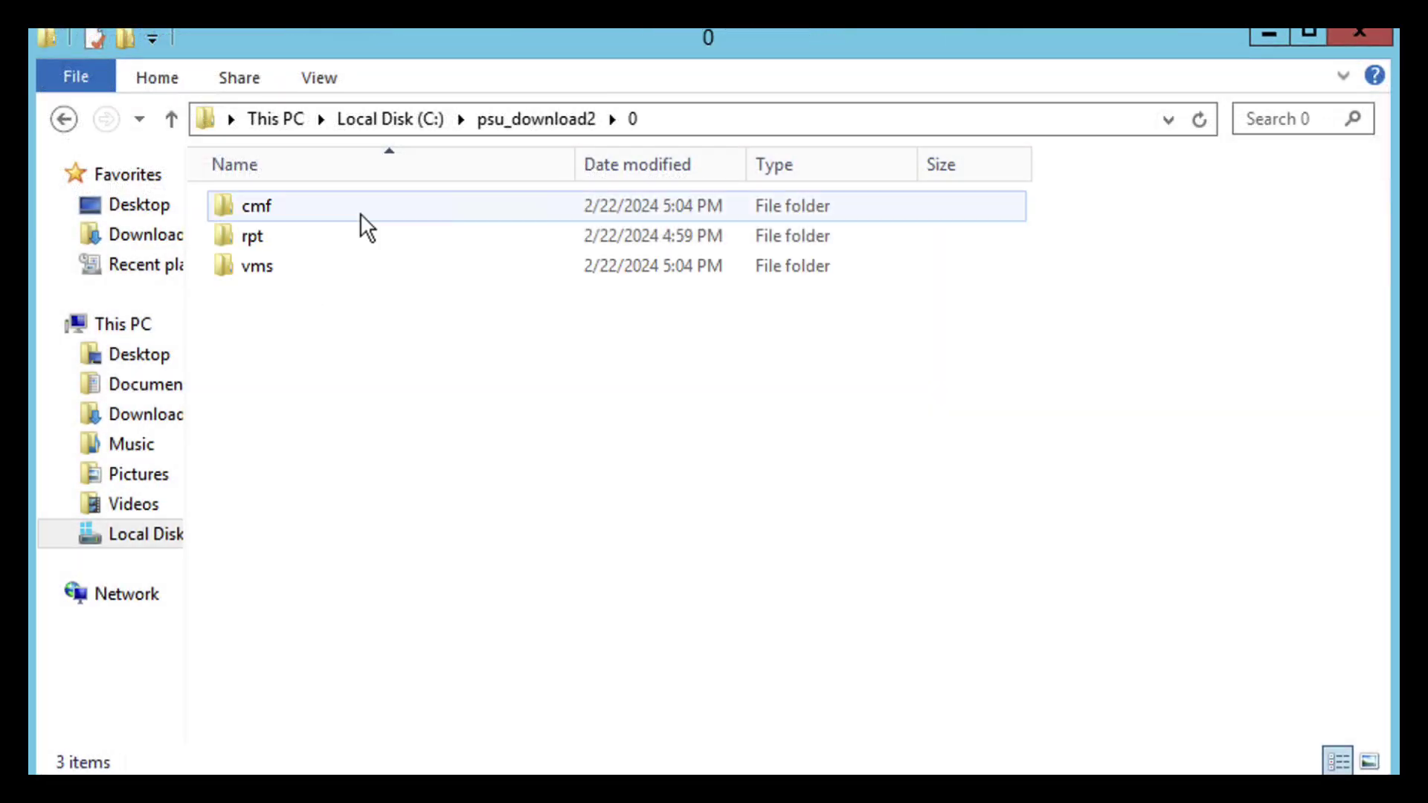
click(297, 206)
key(Down)
key(Down)
key(Return)
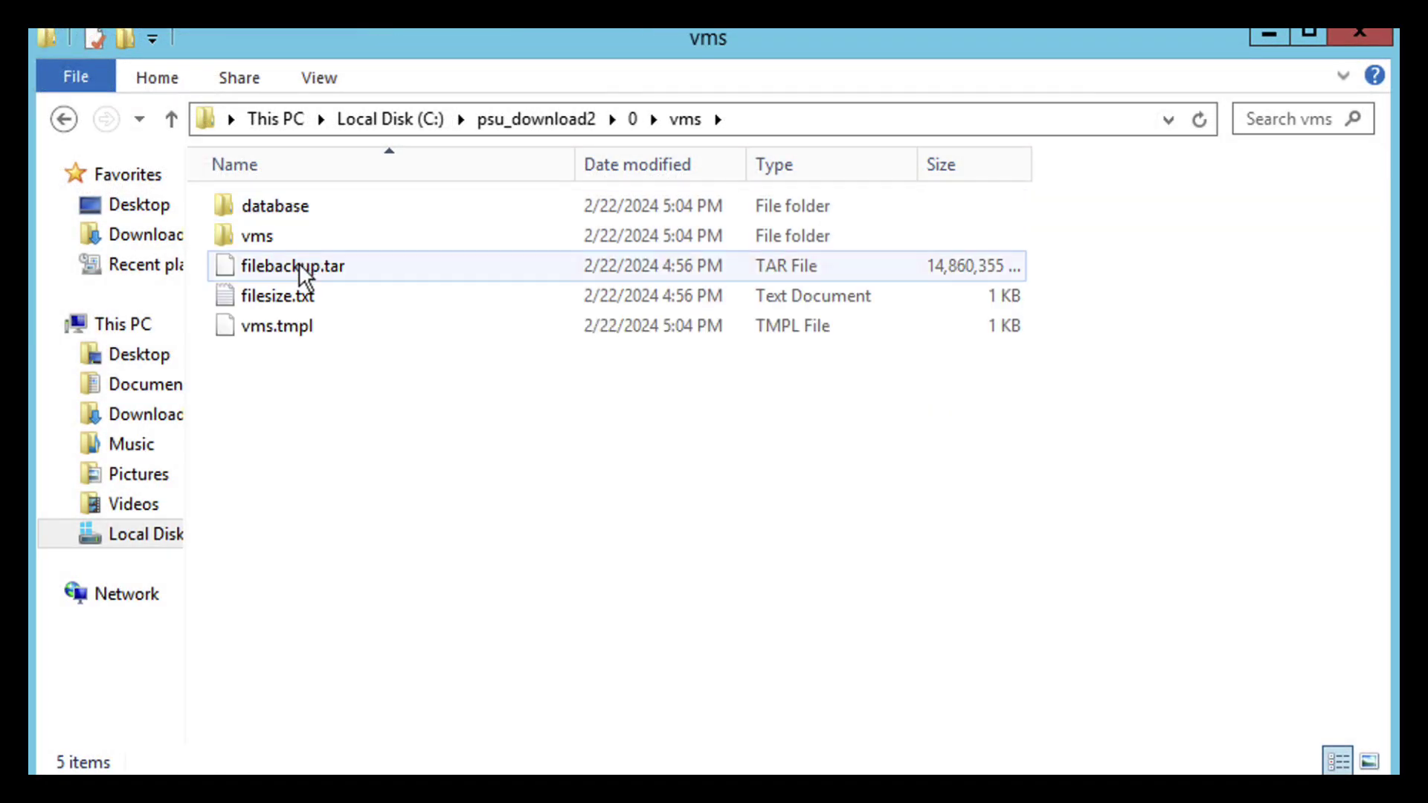
click(299, 263)
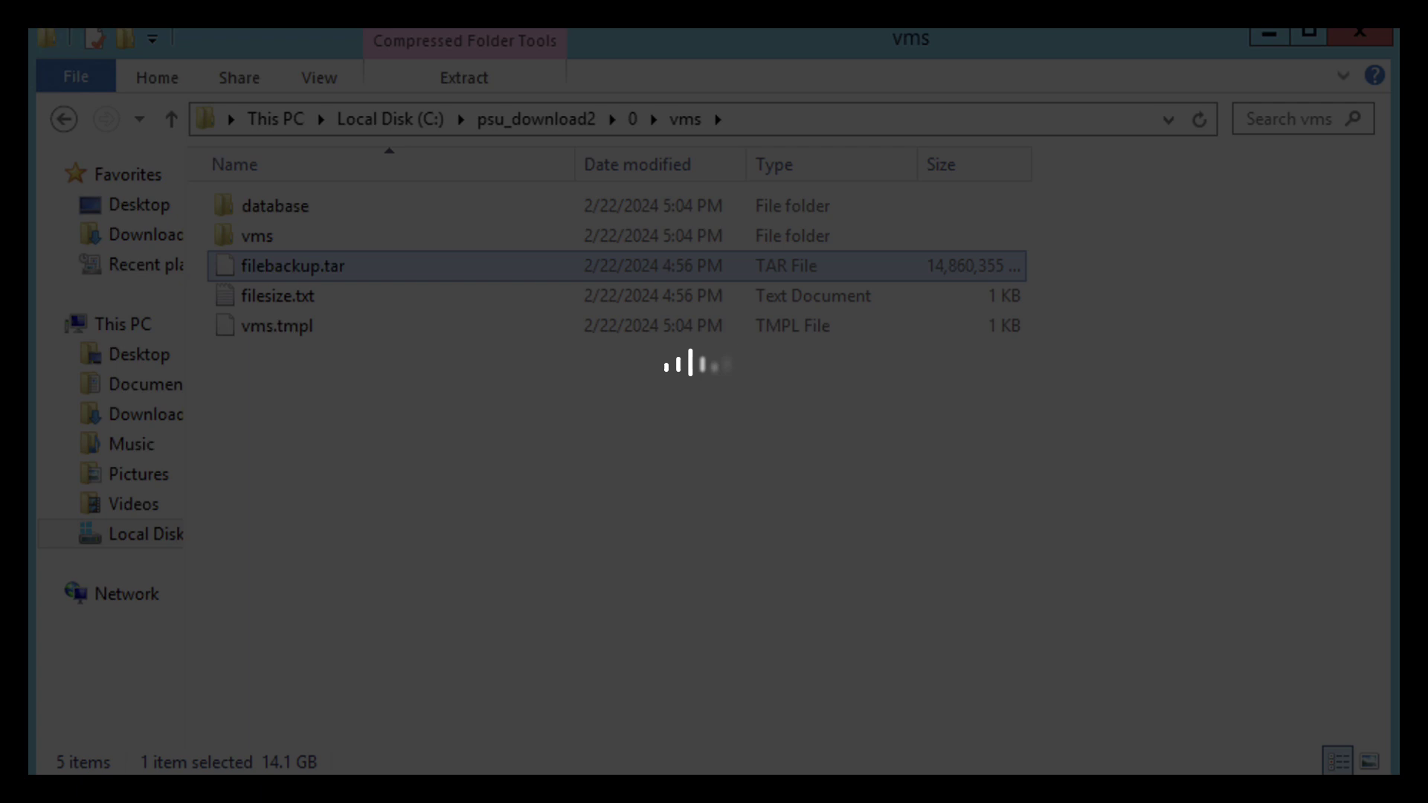